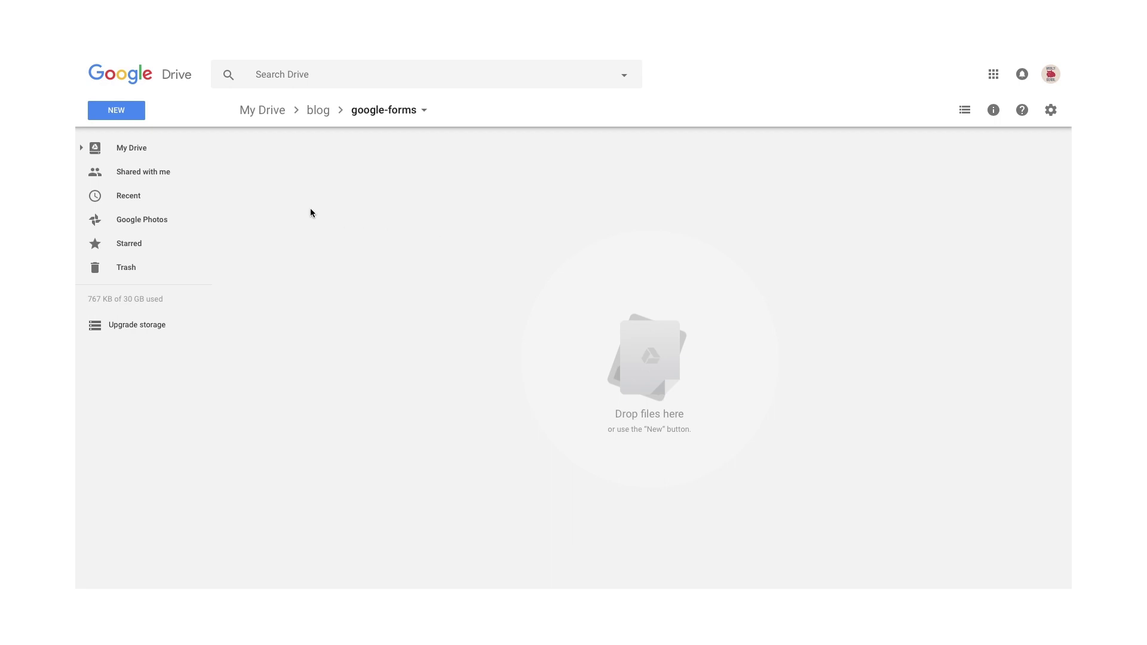
Create a blank Google Form from the google-forms folder's More menu and select its title.
right_click(368, 199)
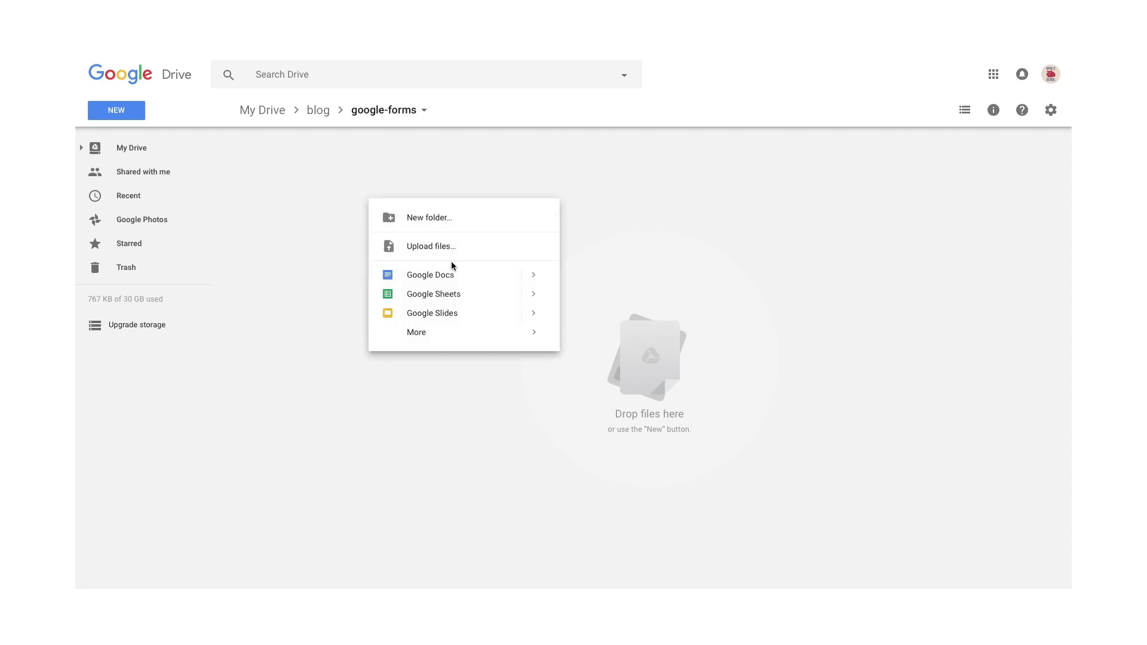
mouse_move(428, 331)
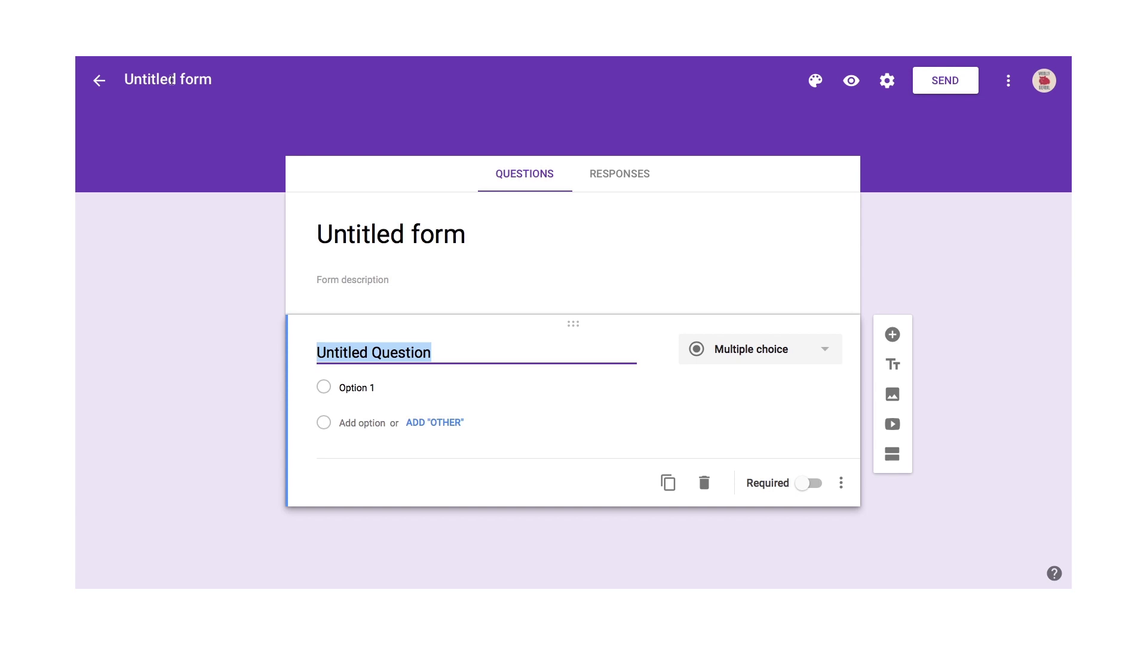
click(506, 247)
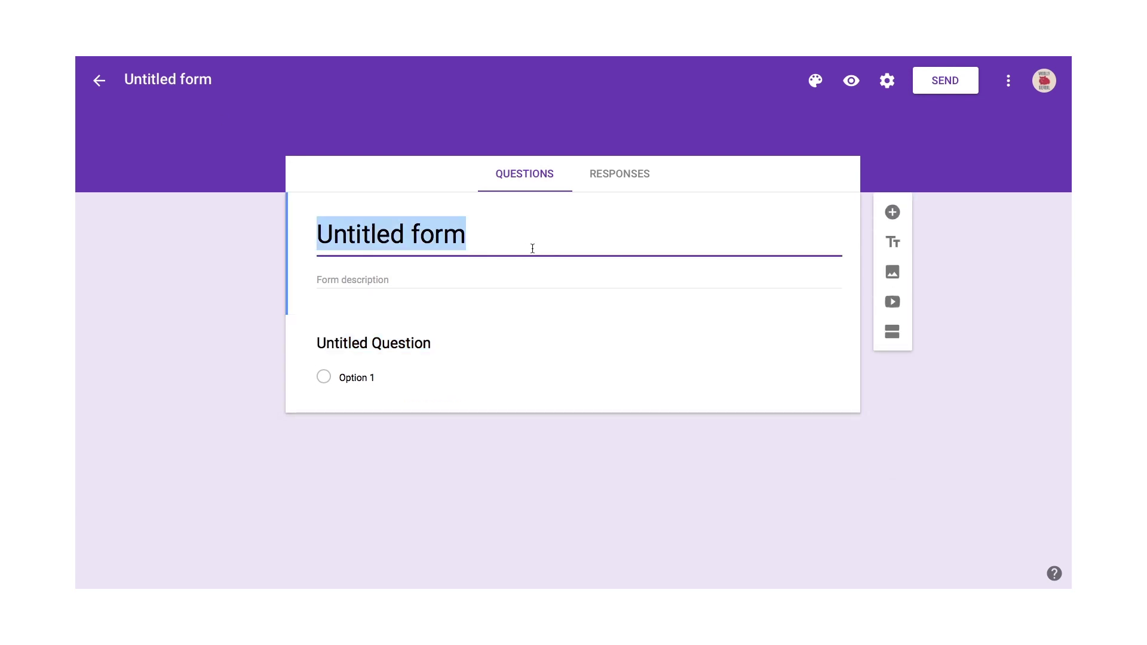
Title the form 'Example image survey' with description 'This survey asks you to choose your favourite image.'.
text(Examp)
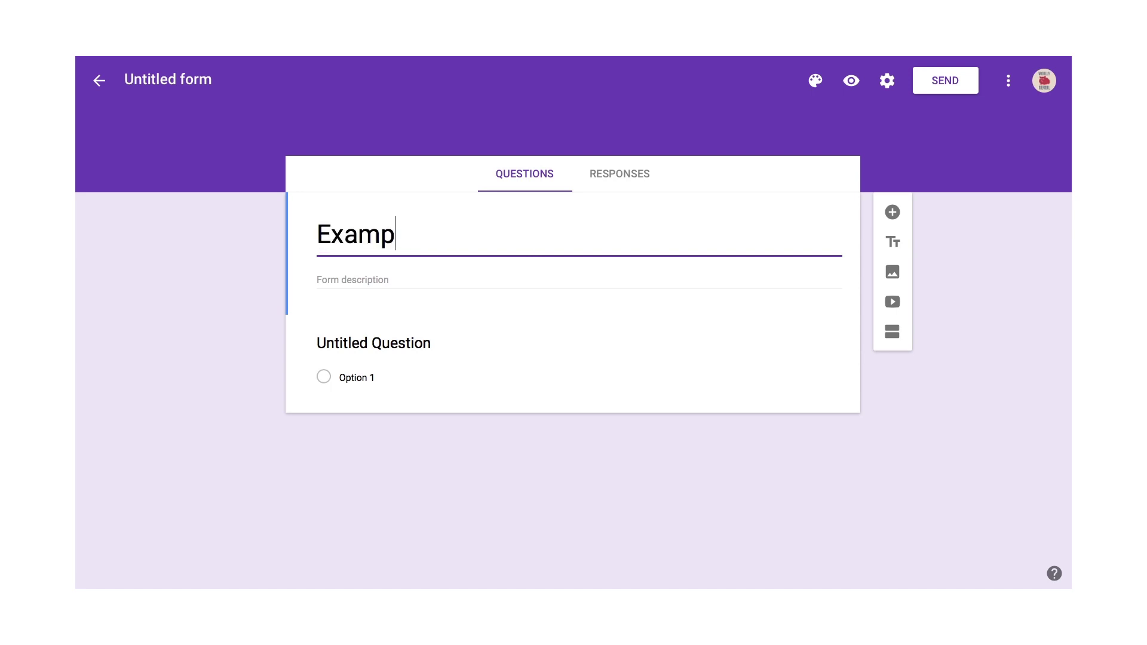
text(le image survey)
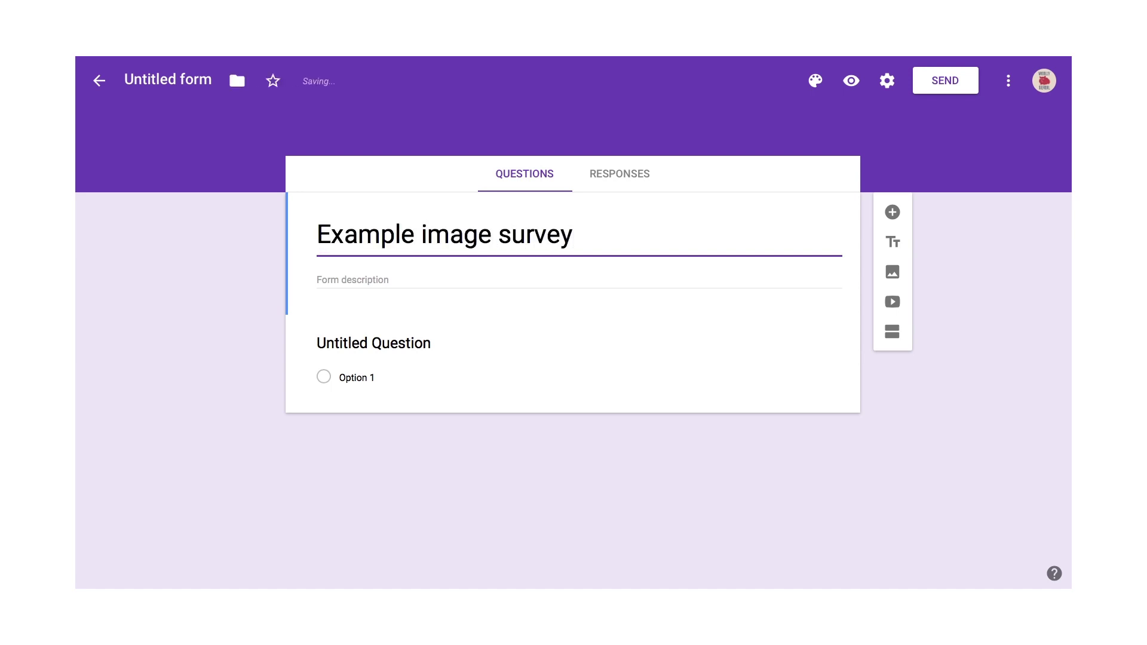
click(375, 279)
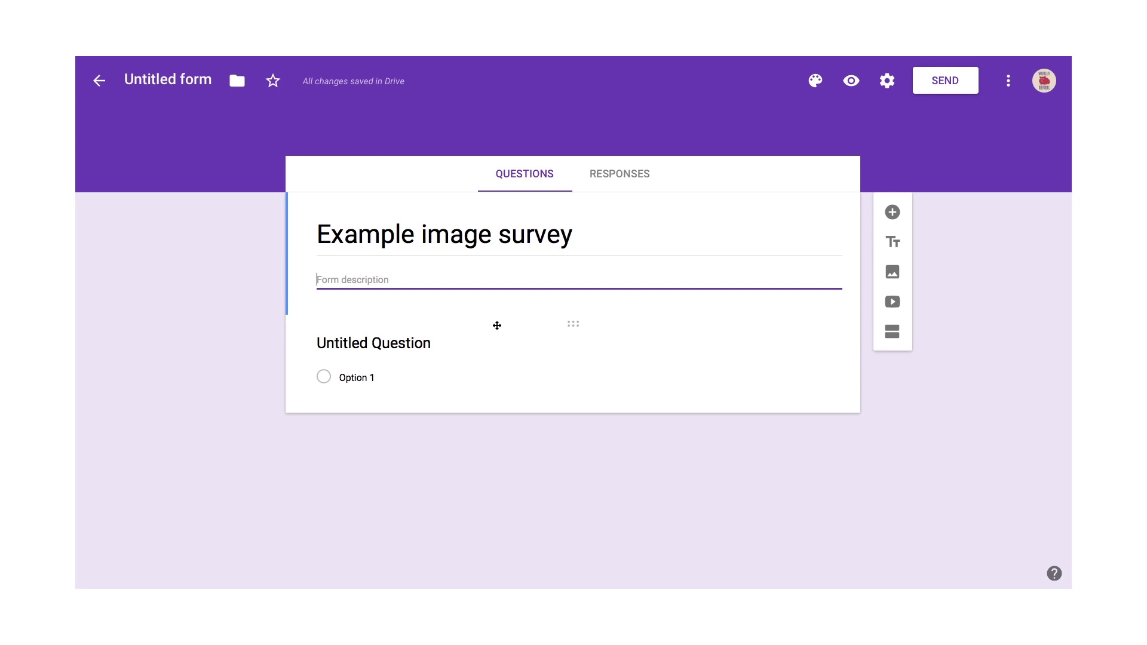
text(This survey )
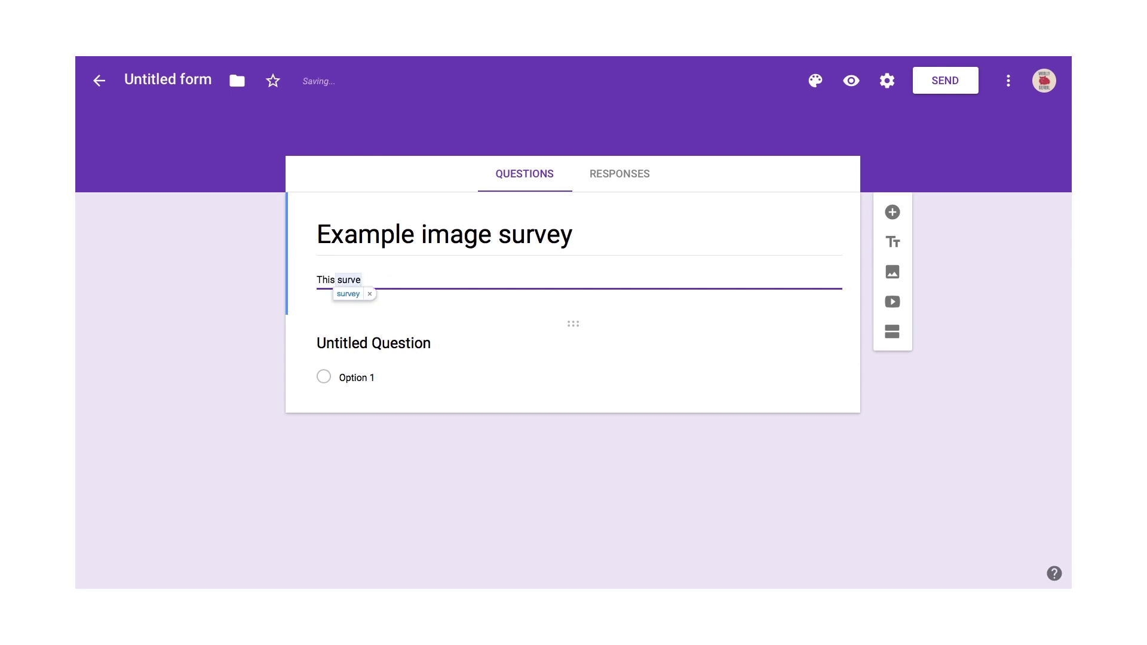
text(as)
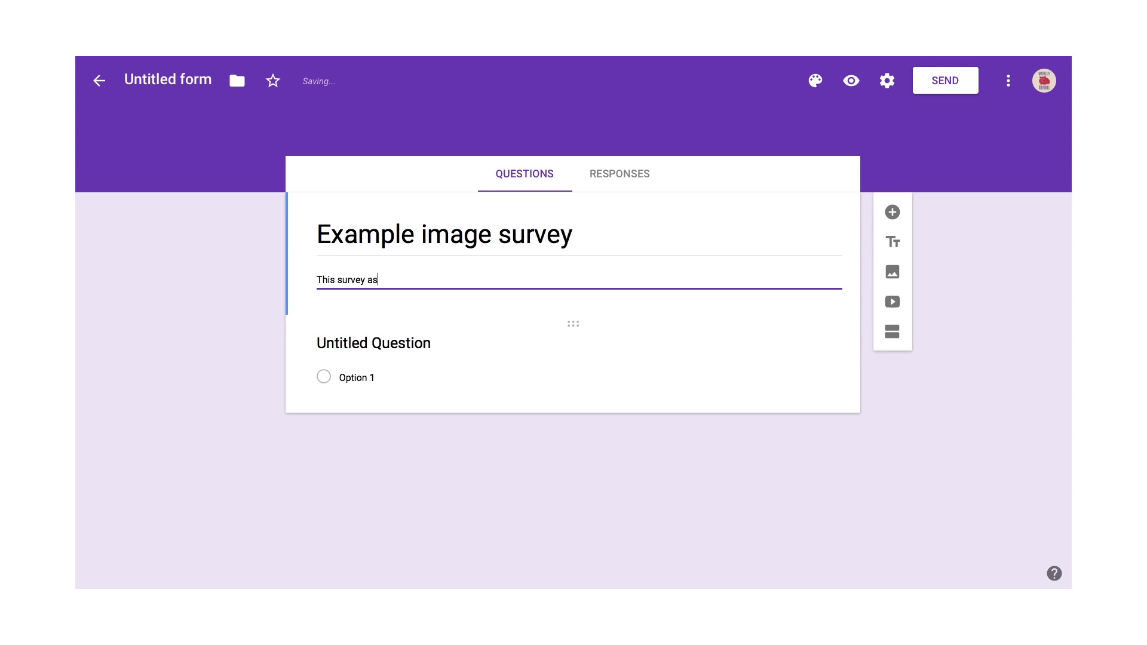
text(ks you abou)
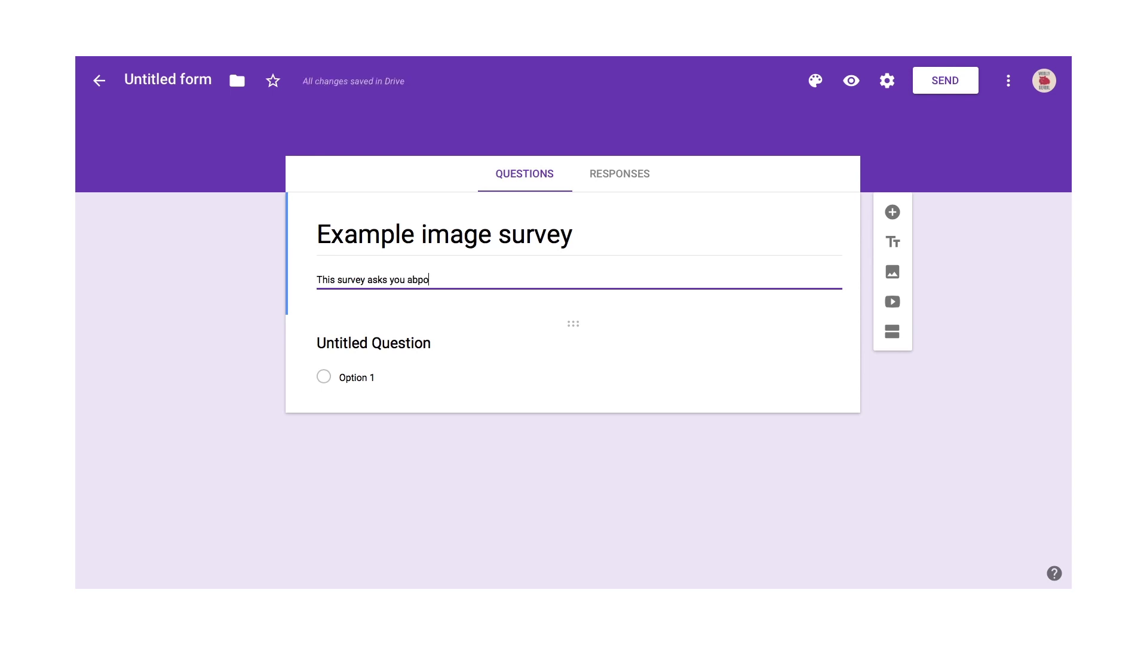
key(BackSpace)
key(BackSpace)
key(BackSpace)
key(BackSpace)
text(to choose your favpouri)
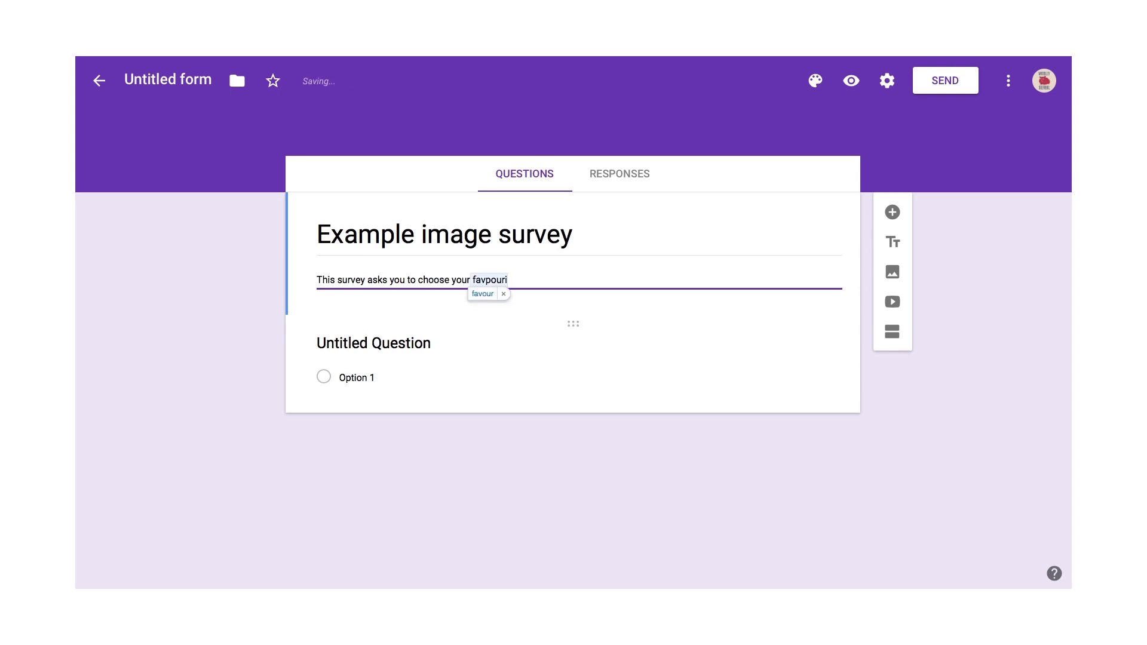
key(BackSpace)
key(BackSpace)
key(BackSpace)
key(BackSpace)
key(BackSpace)
text(ou)
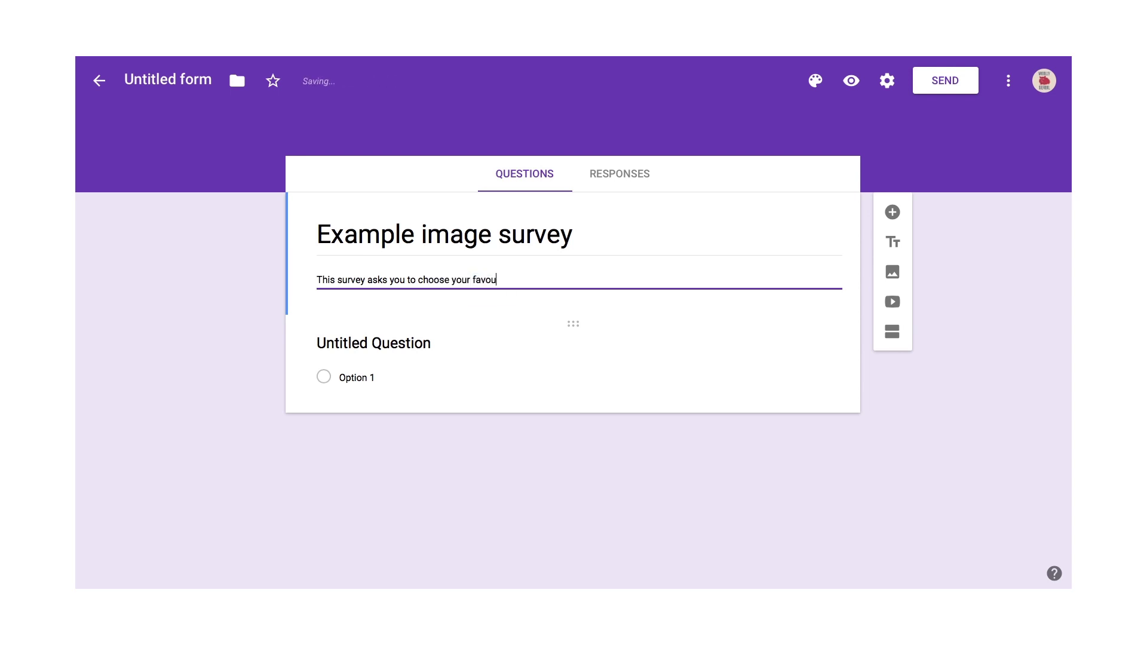
text(rite image.)
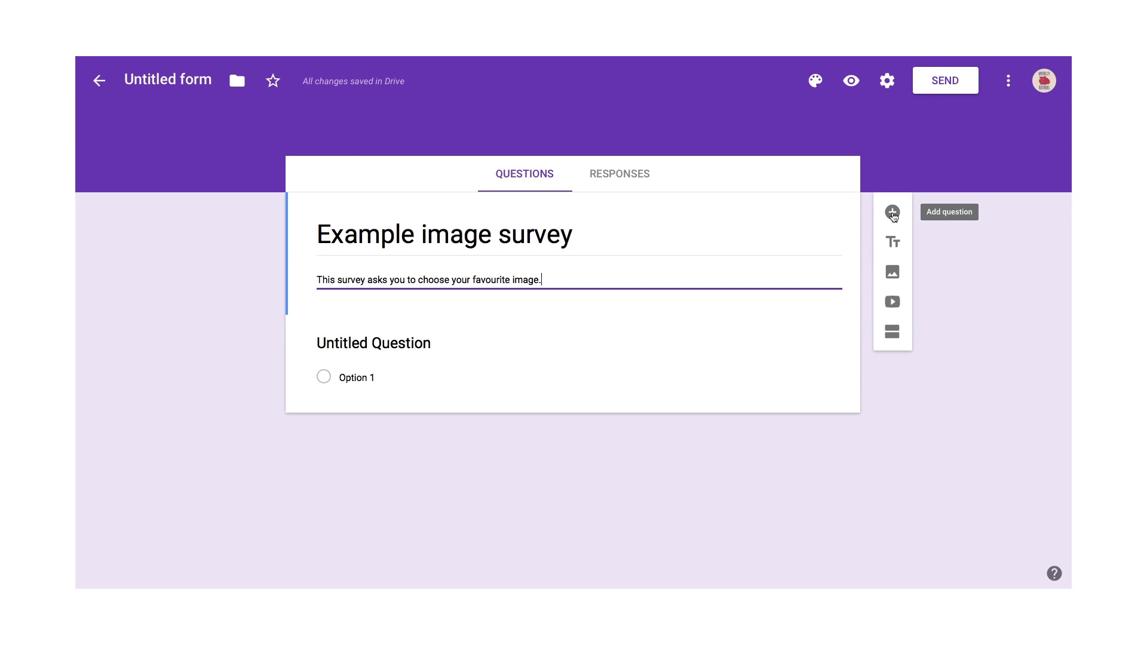
click(893, 212)
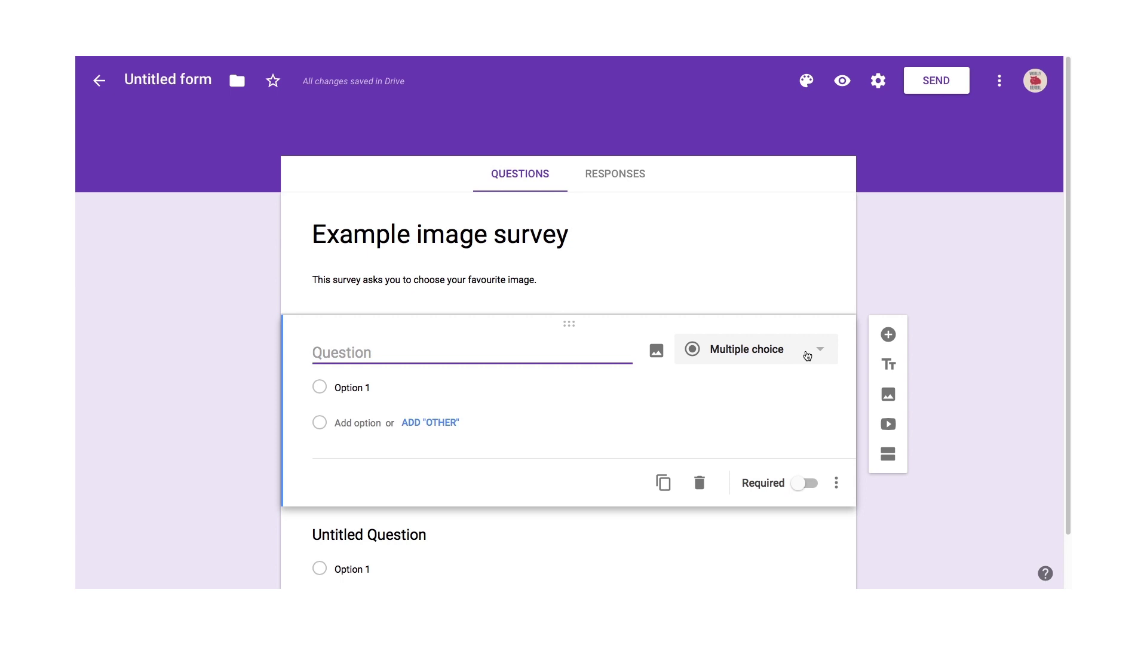
Keep Multiple choice as the new question's type, then delete that extra blank question.
click(807, 356)
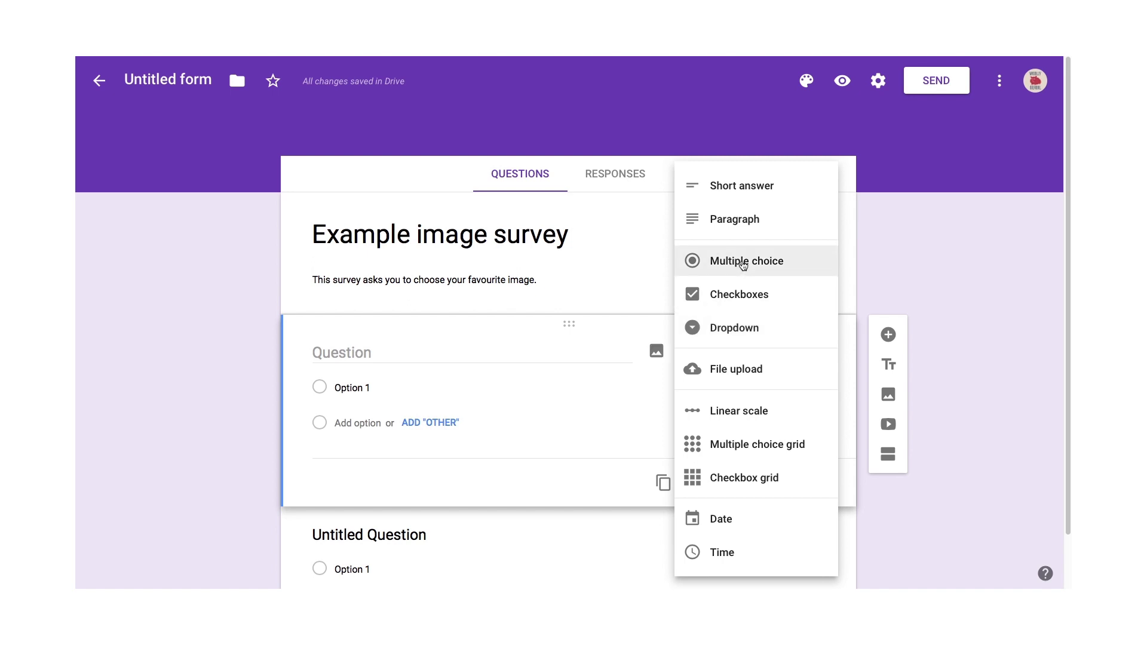
click(646, 286)
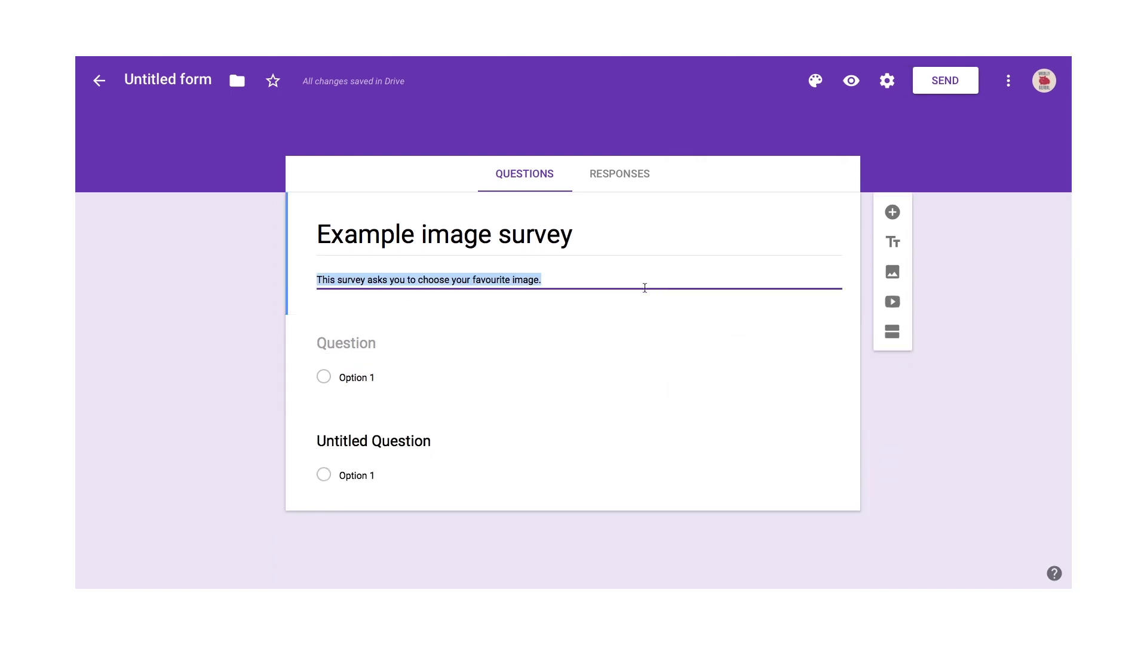
click(545, 369)
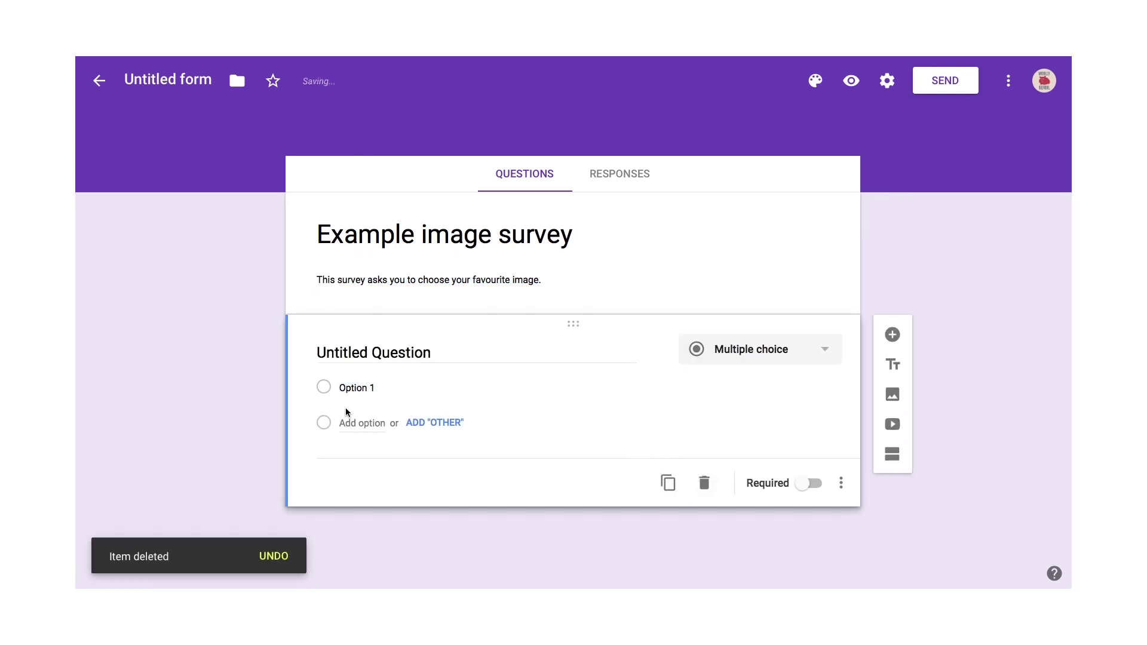
Rename Untitled Question to 'Select the image that you prefer'.
click(470, 352)
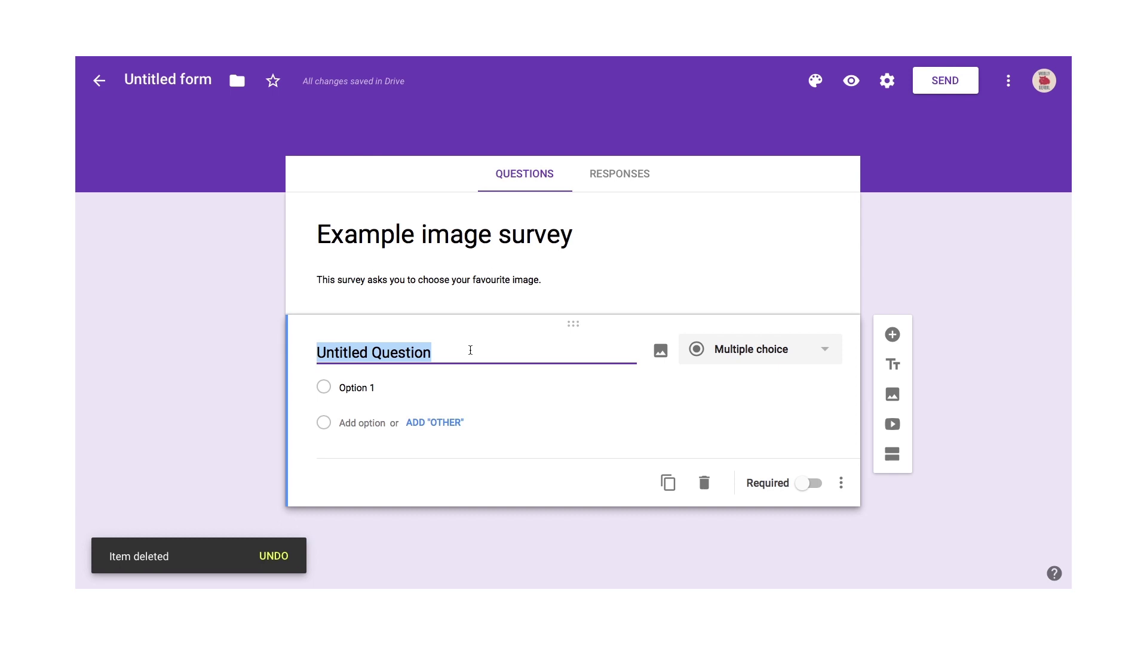
text(S)
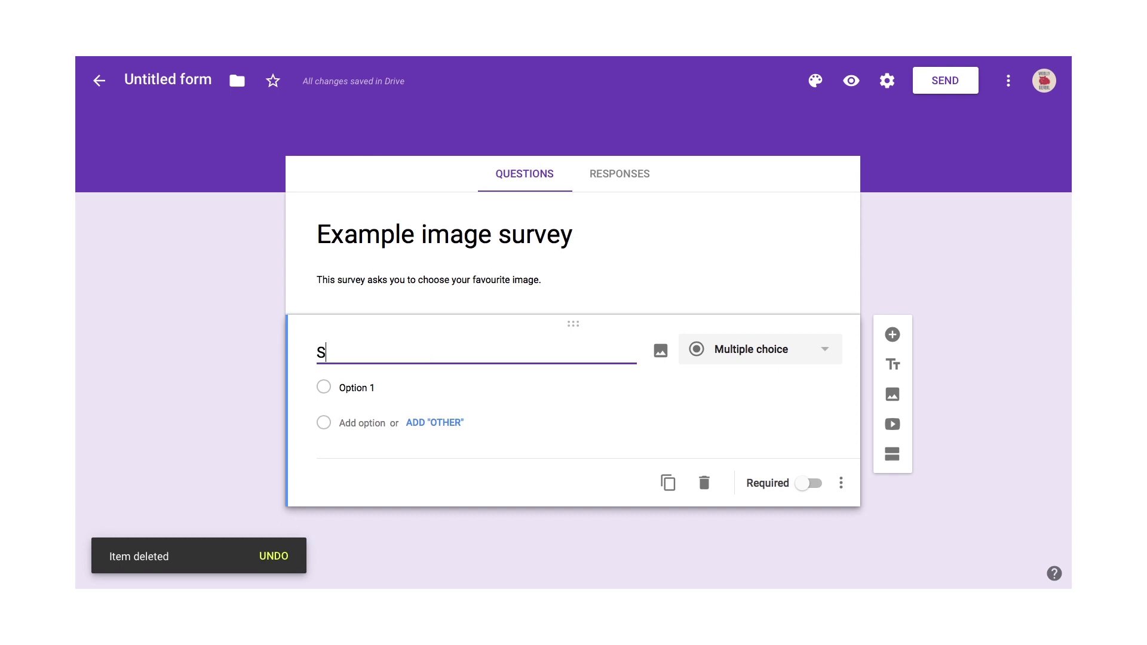
text(elect the image)
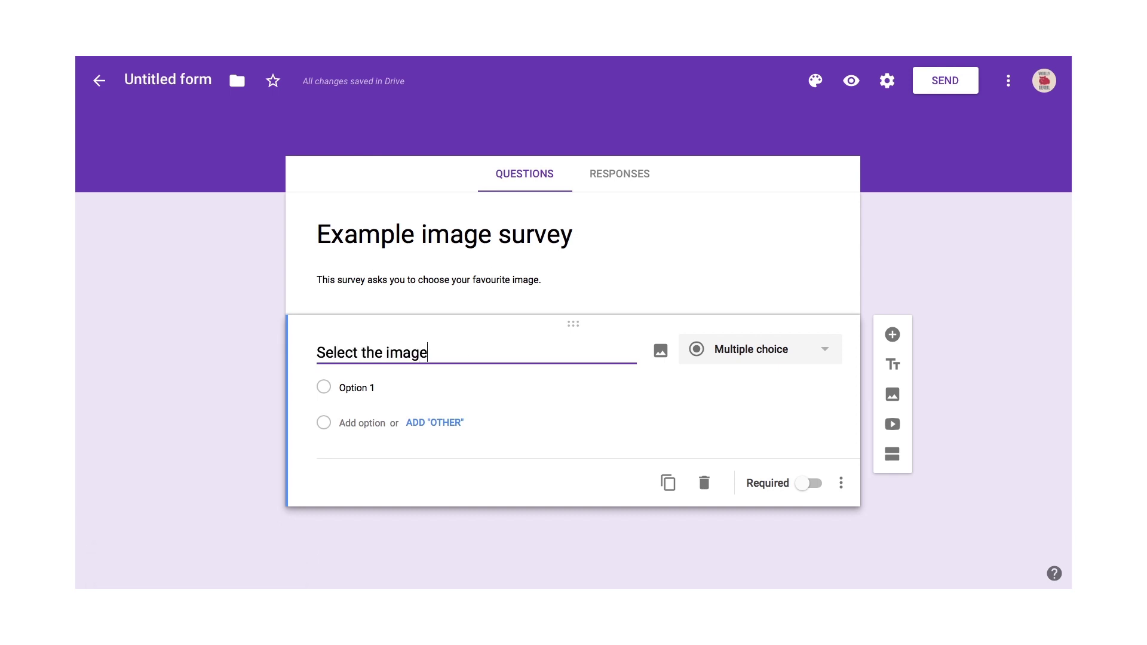
text( that you prefer)
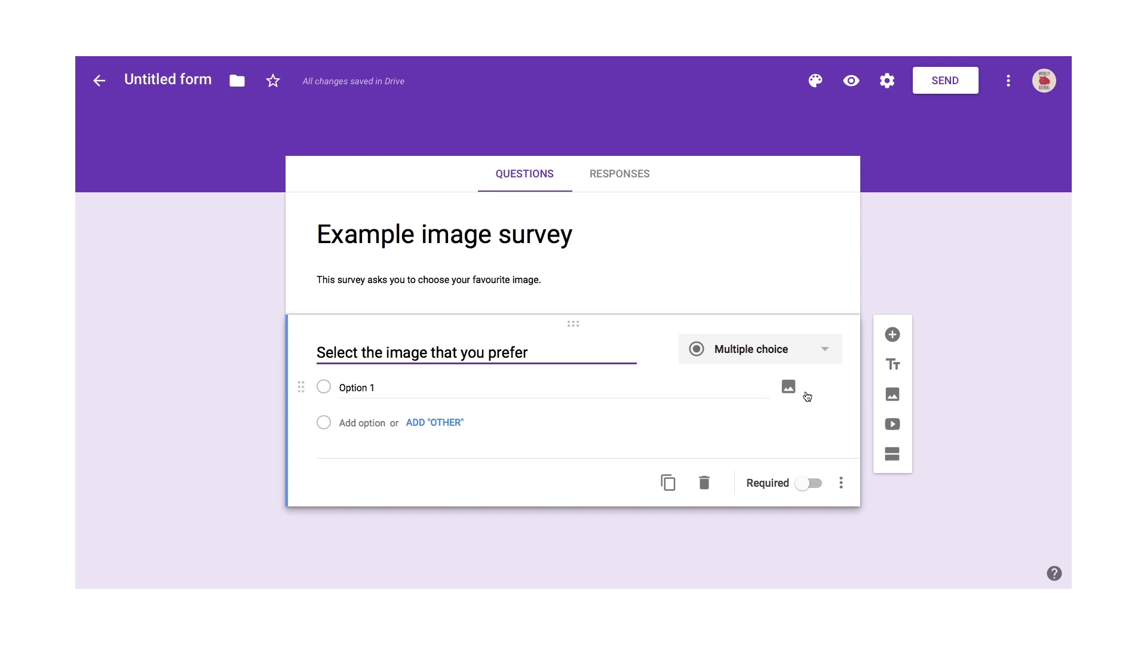
click(789, 388)
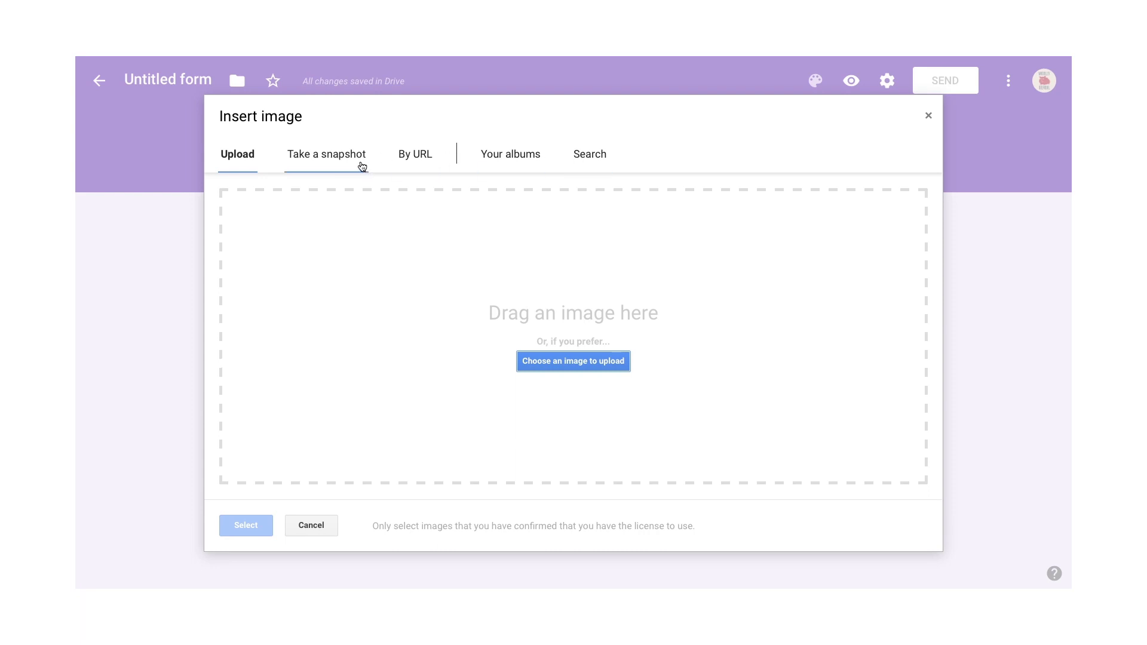
Upload planetgarden-logo-v1.jpg to Option 1 and label it 'Spade 1'.
click(583, 367)
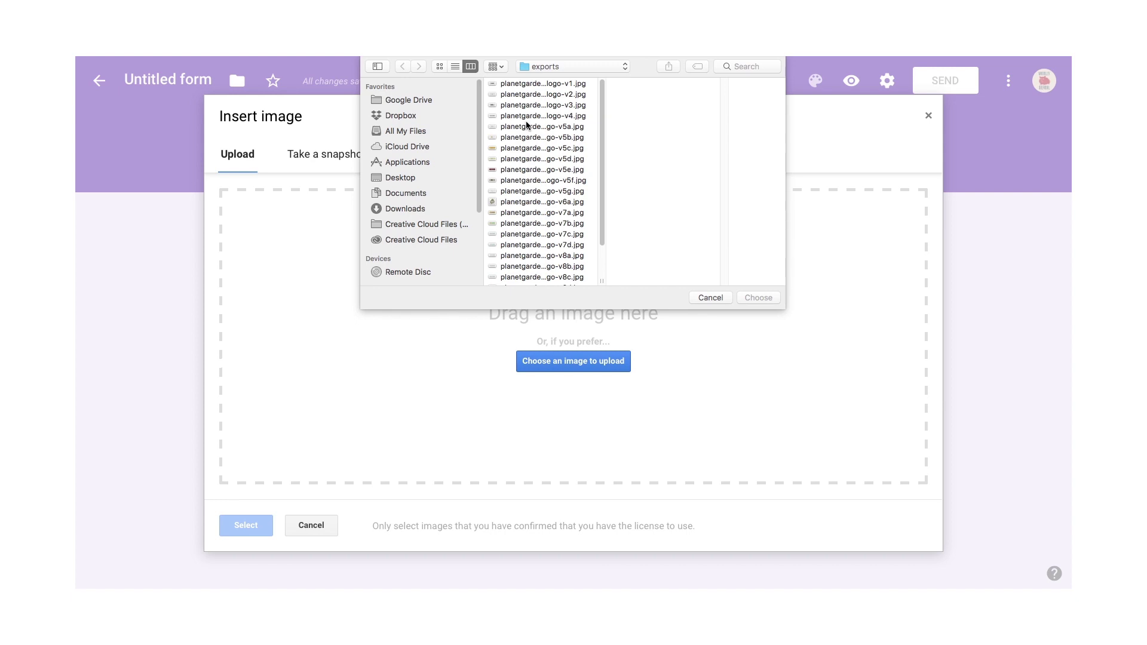
click(543, 85)
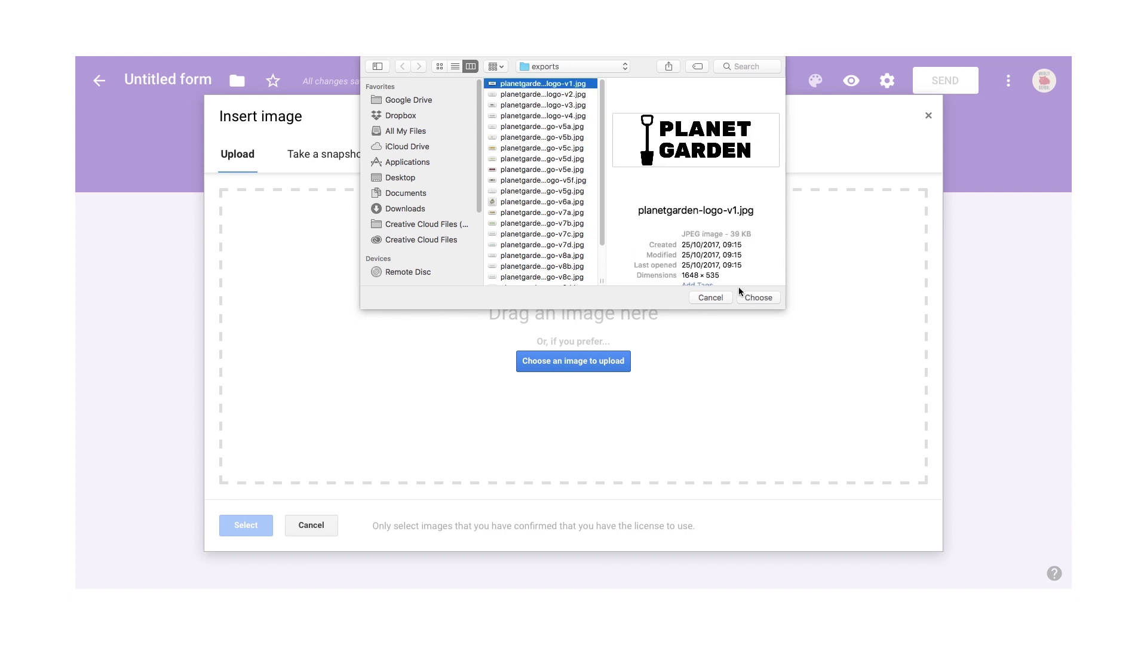
click(756, 298)
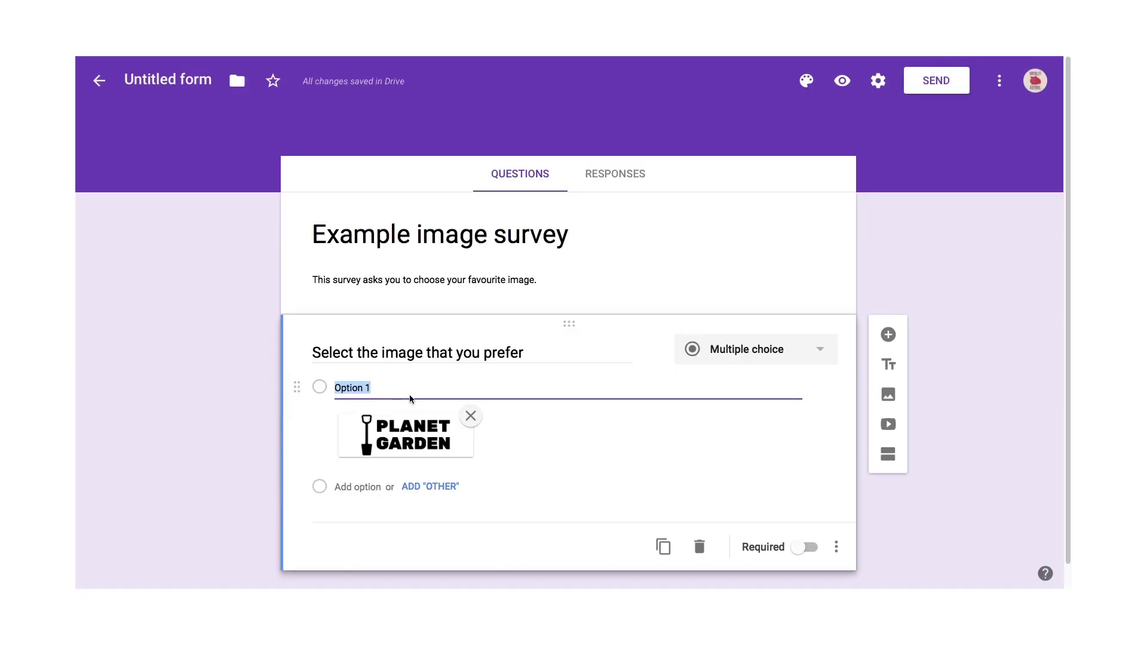
text(Spade 1)
Add a second option with planetgarden-logo-v2.jpg, labelled 'Spade 2'.
click(365, 487)
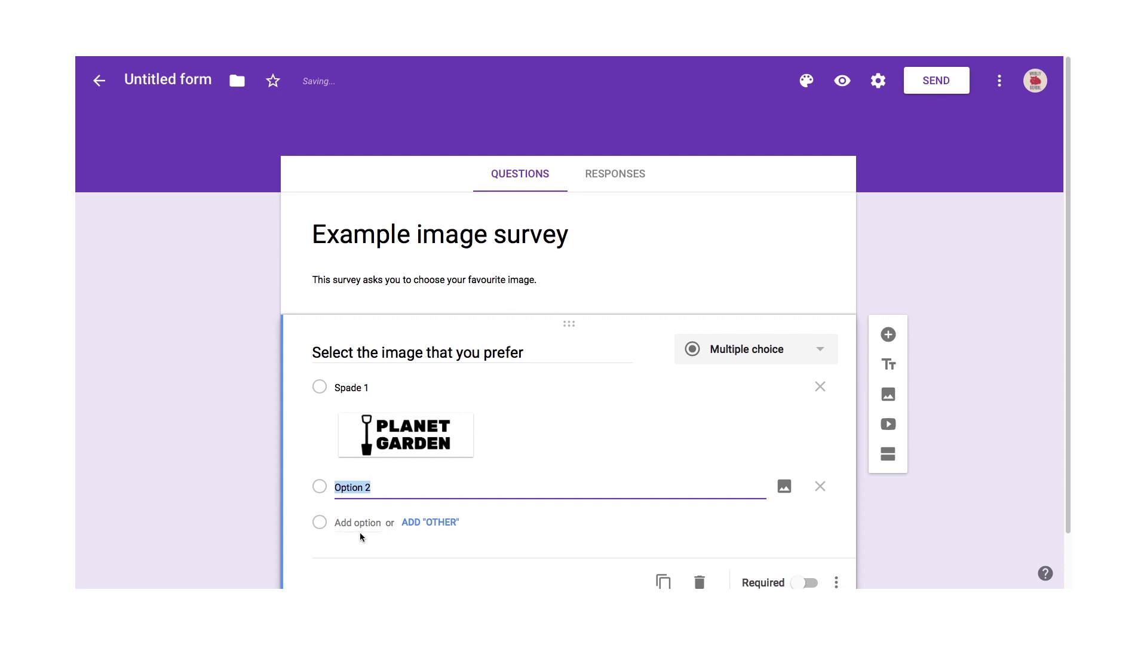
click(785, 487)
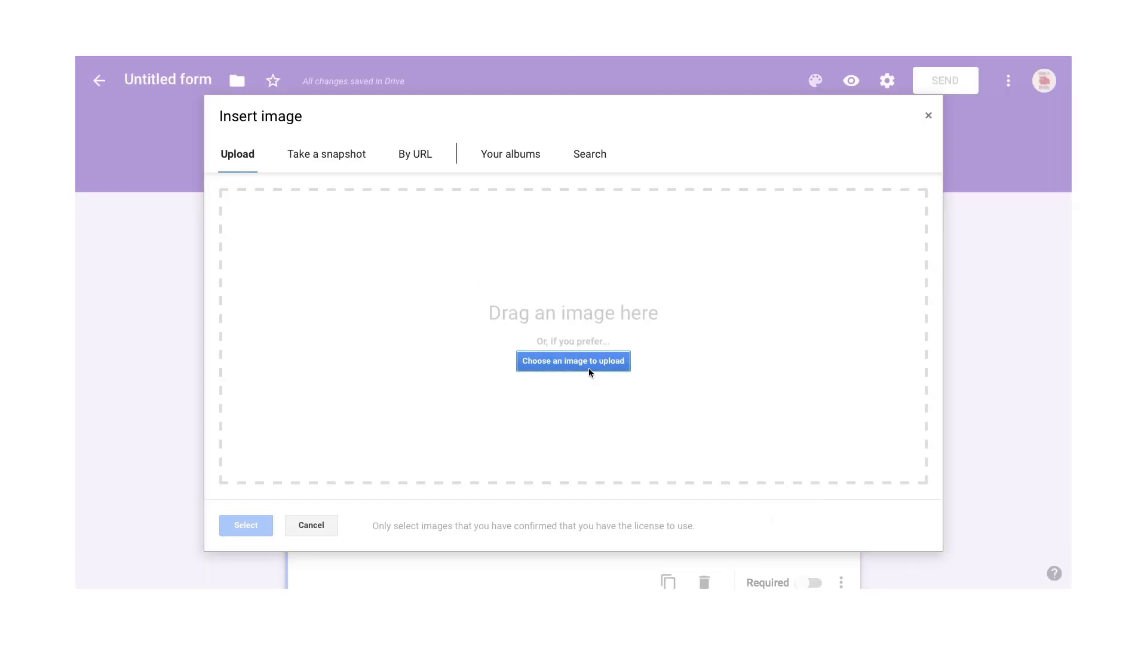
click(589, 365)
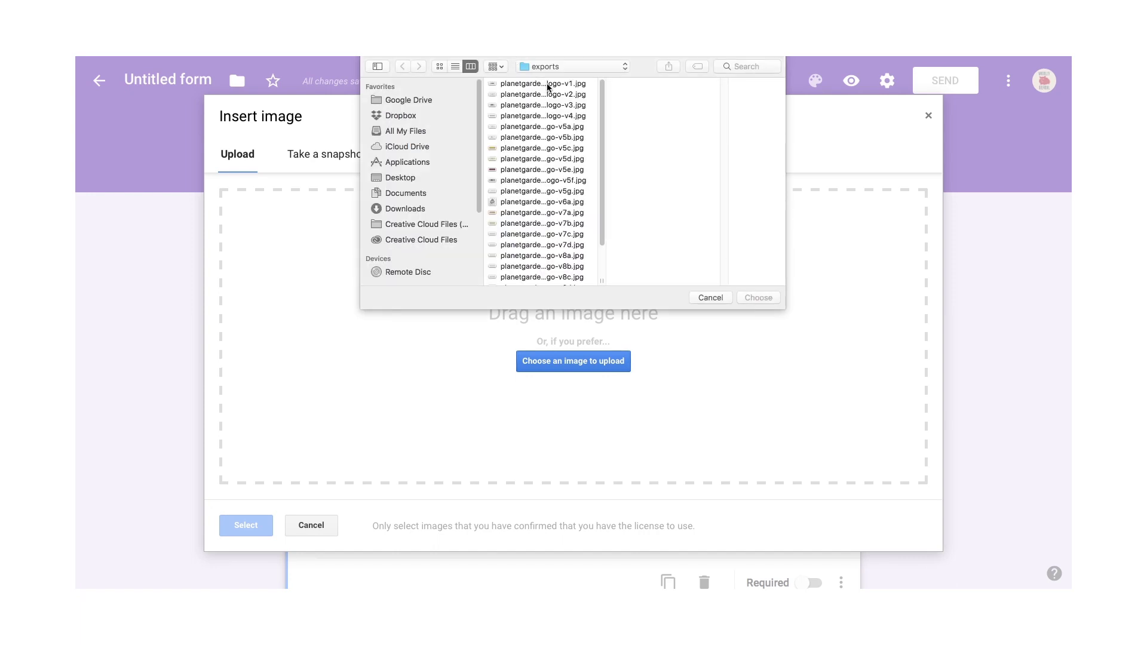
click(549, 94)
click(759, 297)
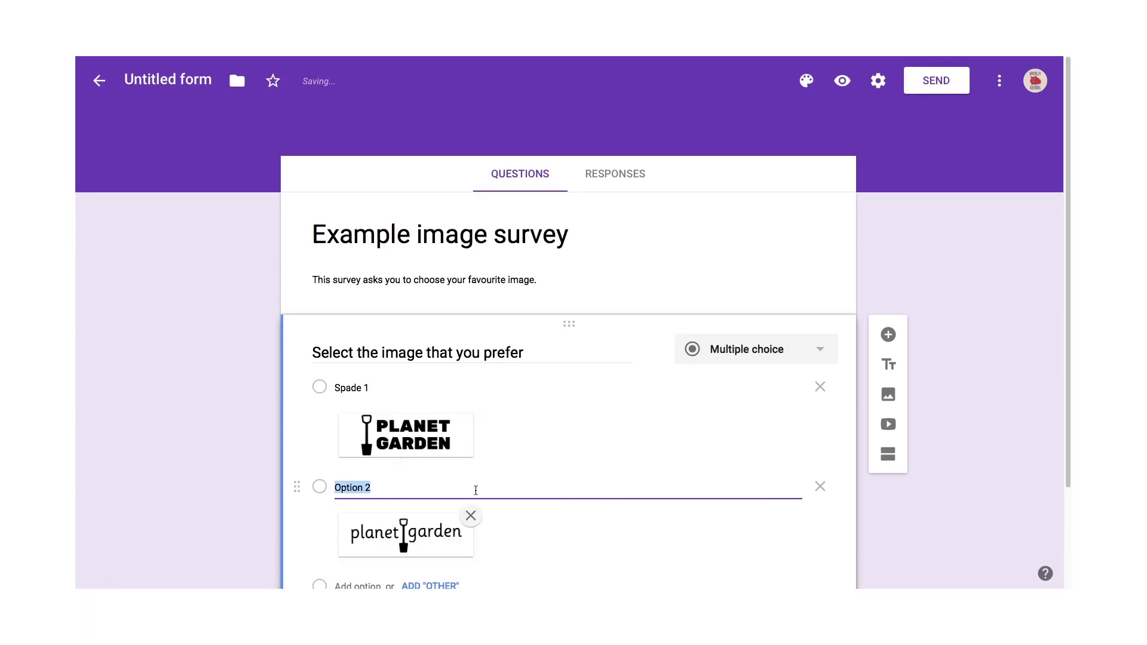
text(Spade 2)
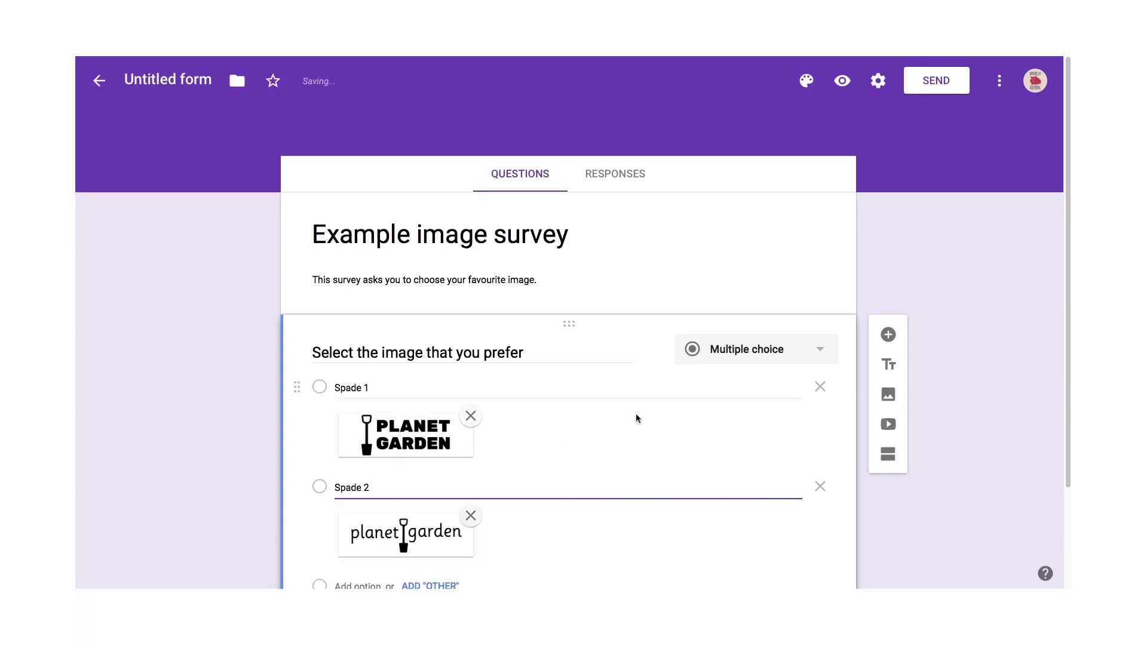
scroll(635, 414, down, 2)
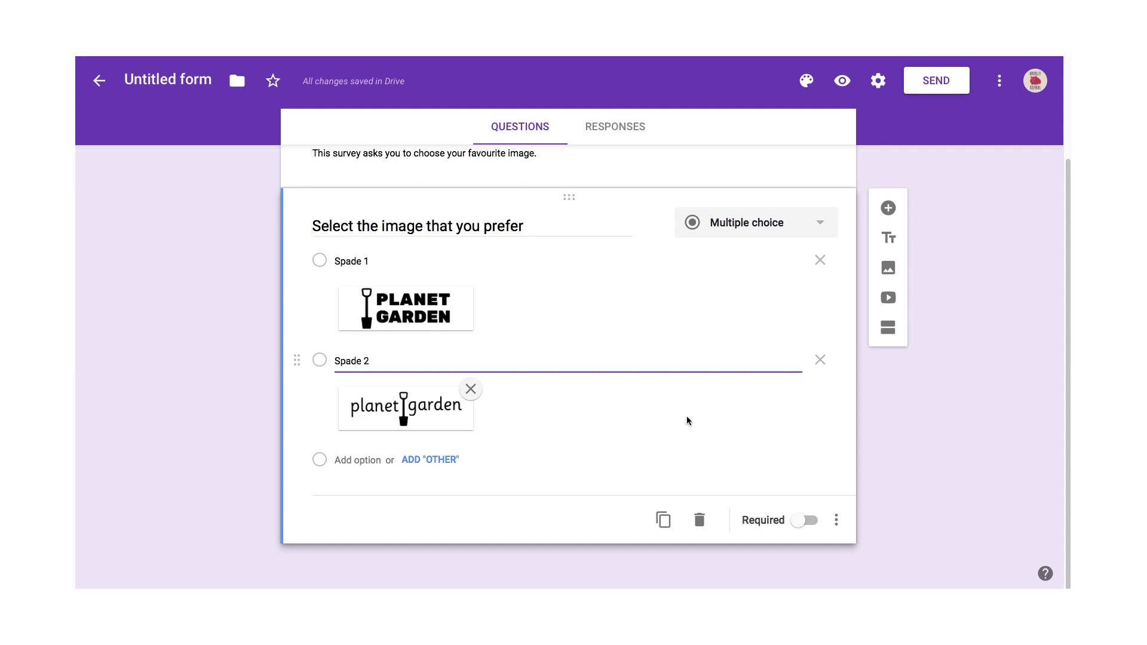
Switch on Required for the 'Select the image that you prefer' question.
scroll(528, 421, up, 1)
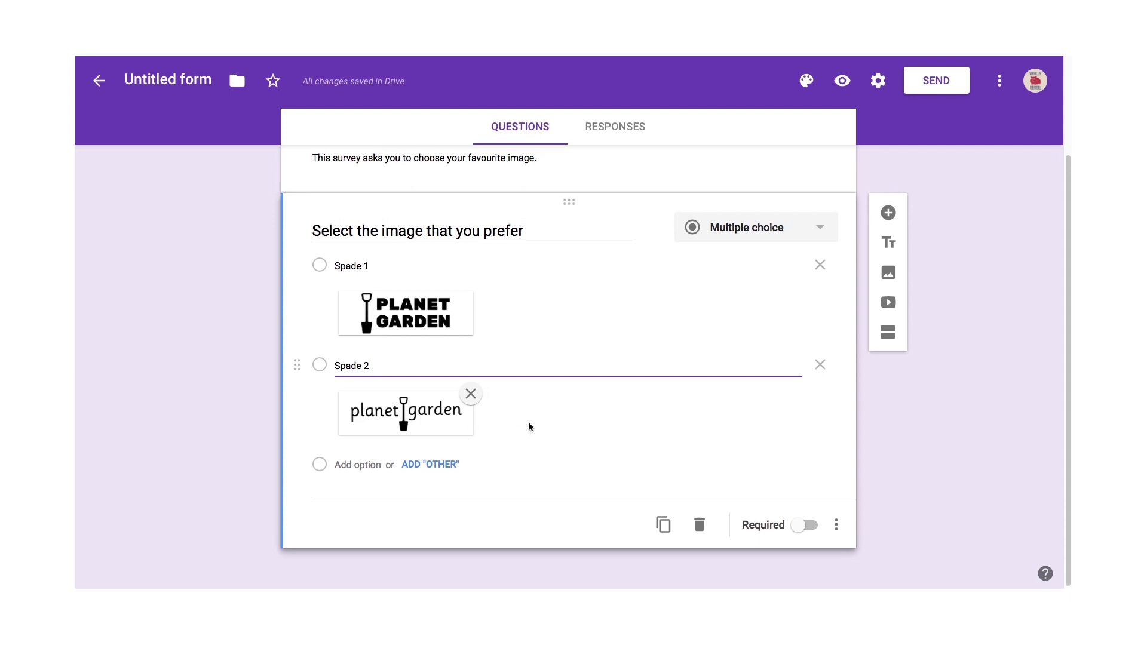
scroll(528, 423, up, 1)
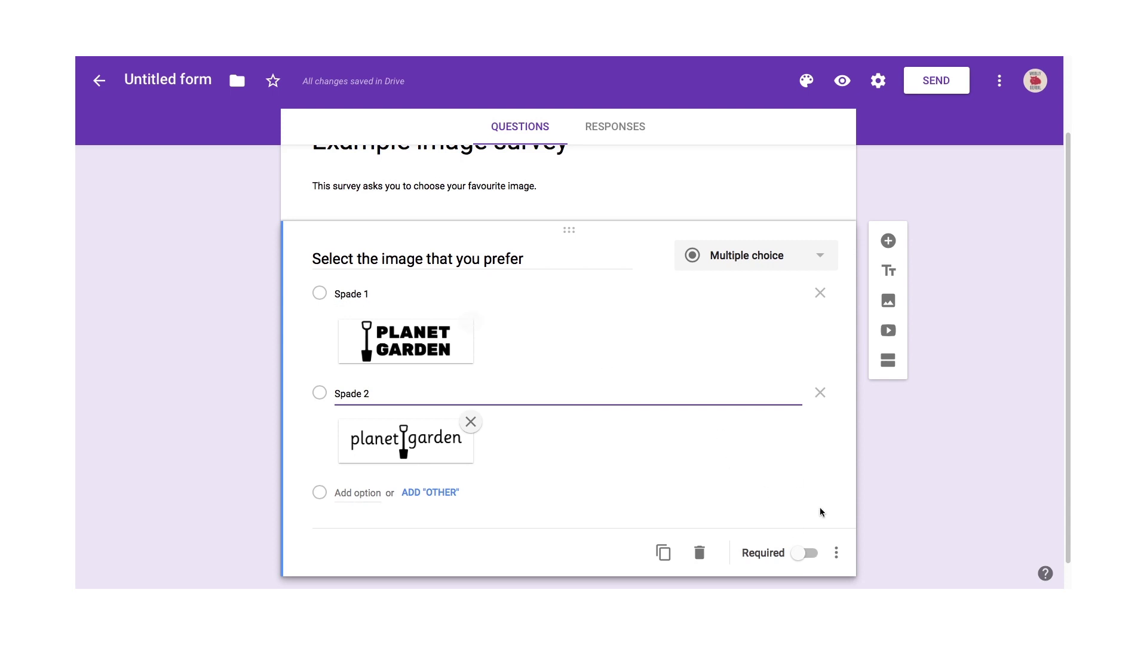
click(808, 552)
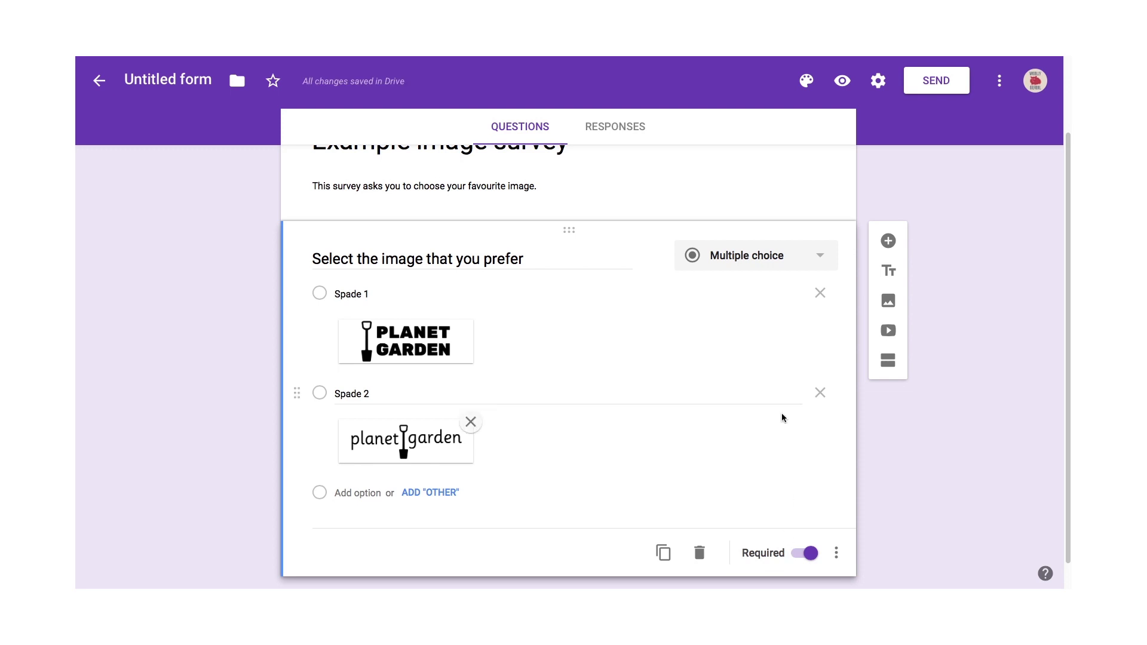
scroll(781, 413, up, 2)
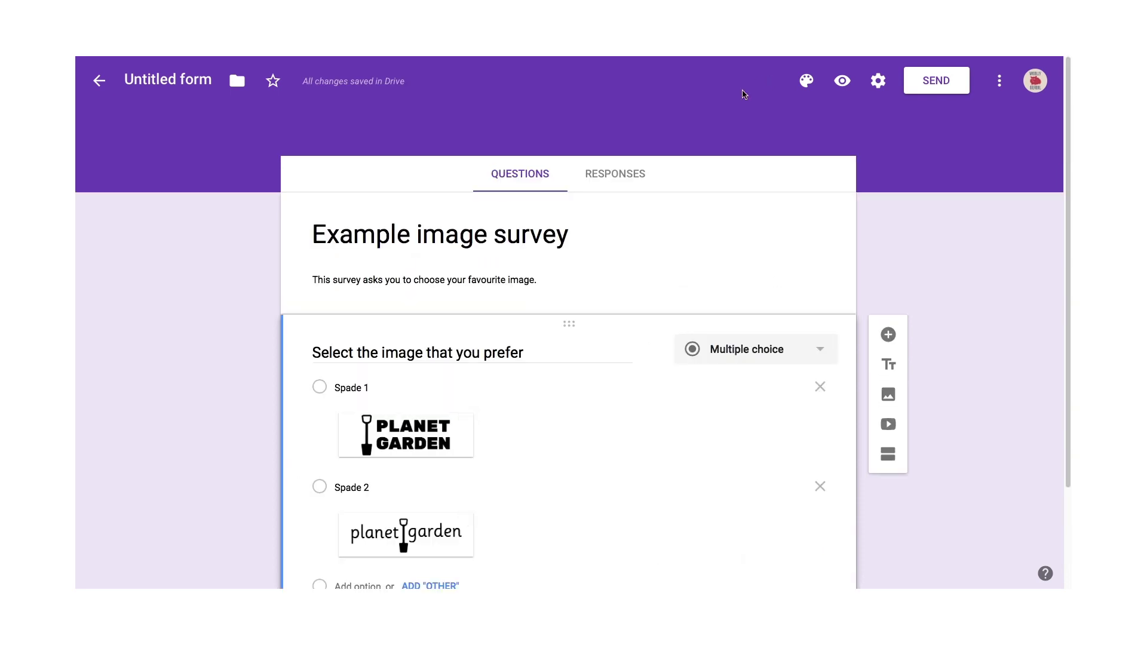
Preview the survey as a respondent and choose Spade 2 as the answer.
click(842, 81)
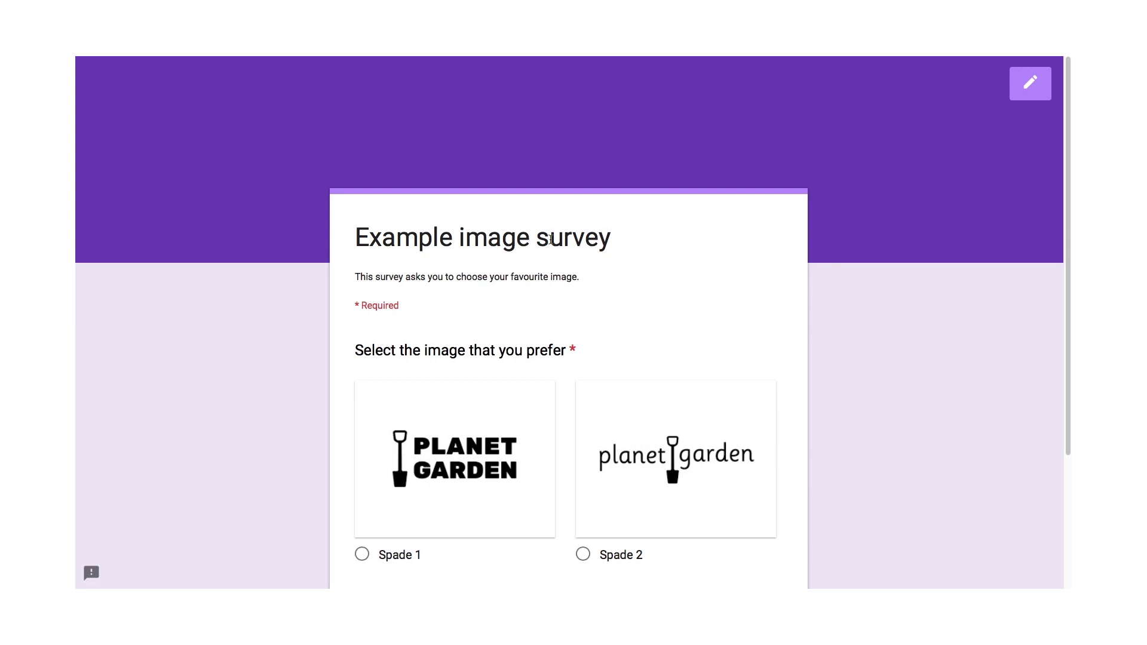
scroll(592, 299, down, 3)
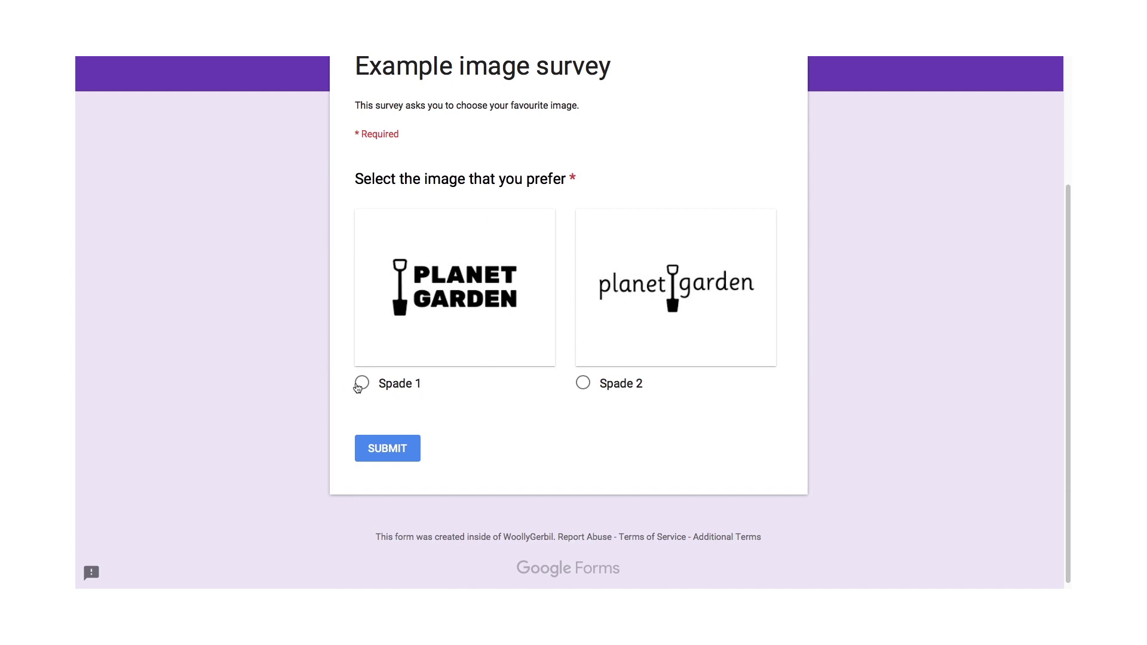
click(584, 384)
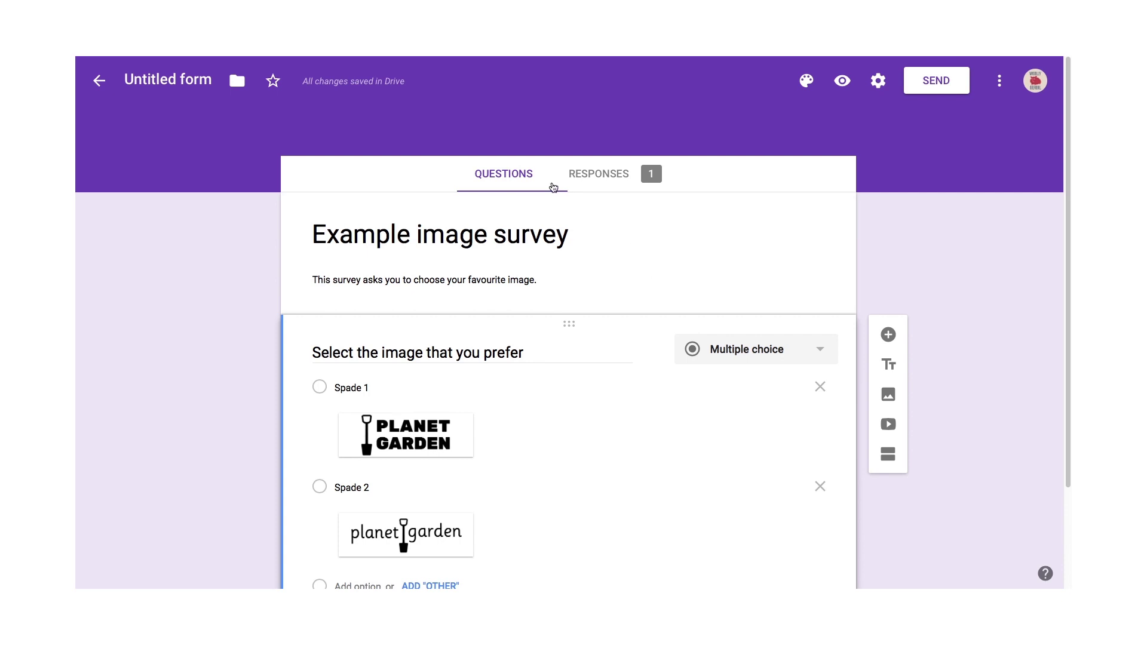
Review the individual Spade 2 response, then return to the Summary pie chart showing Spade 2 at 100%.
click(608, 182)
mouse_move(494, 460)
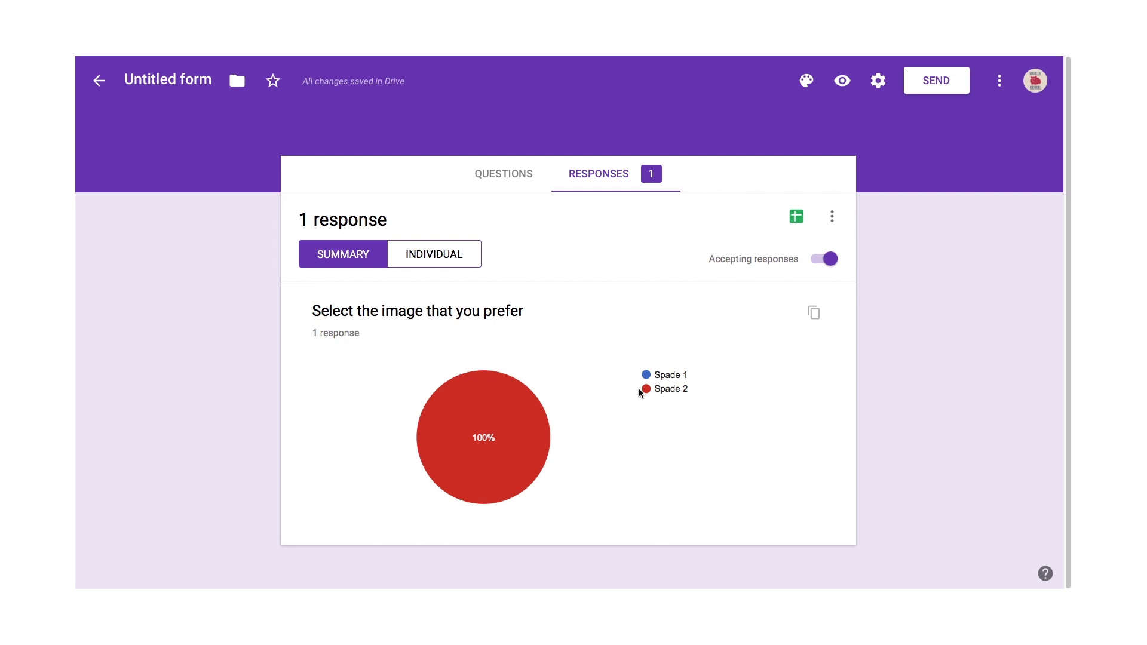
mouse_move(485, 390)
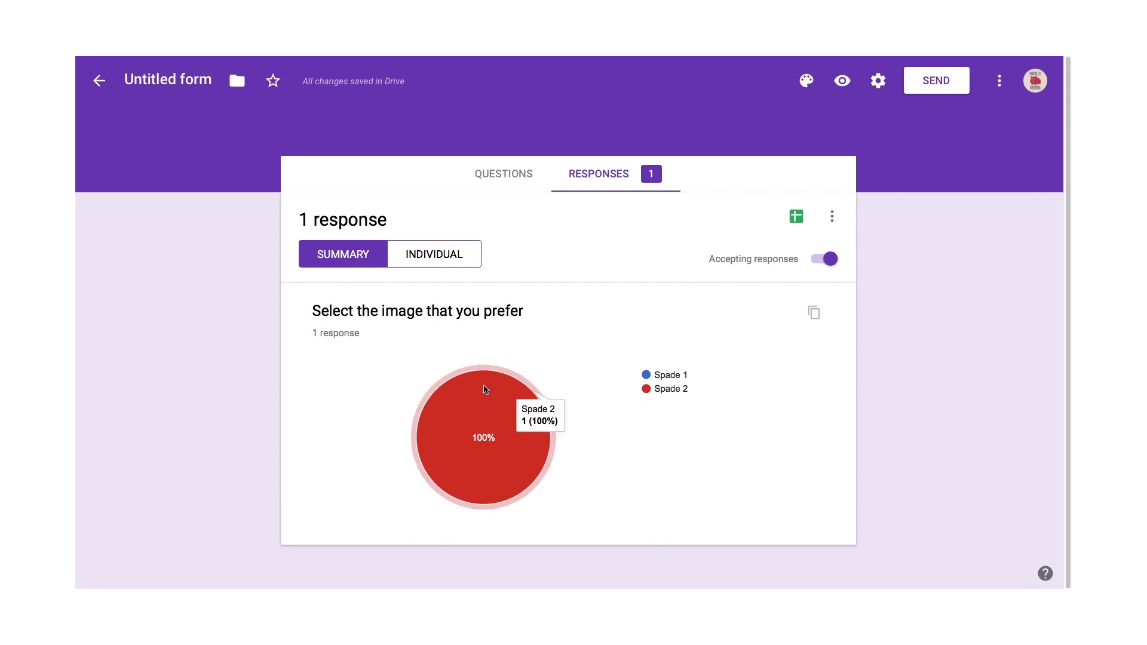
click(456, 257)
scroll(479, 343, down, 6)
scroll(541, 422, up, 2)
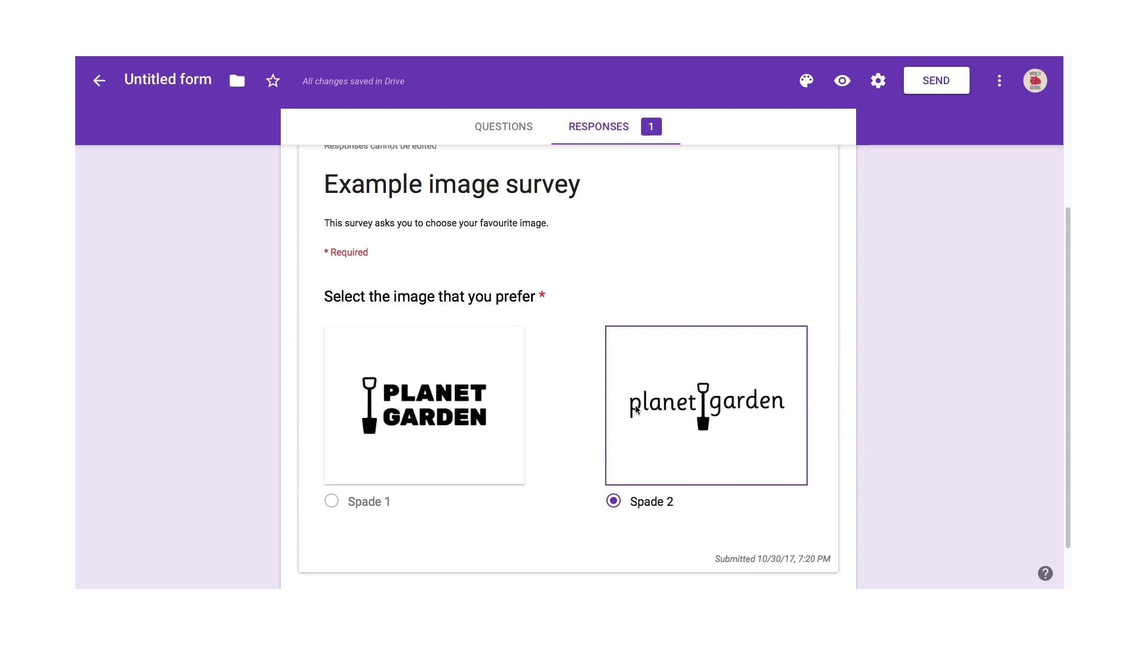
scroll(638, 411, up, 3)
scroll(636, 499, down, 3)
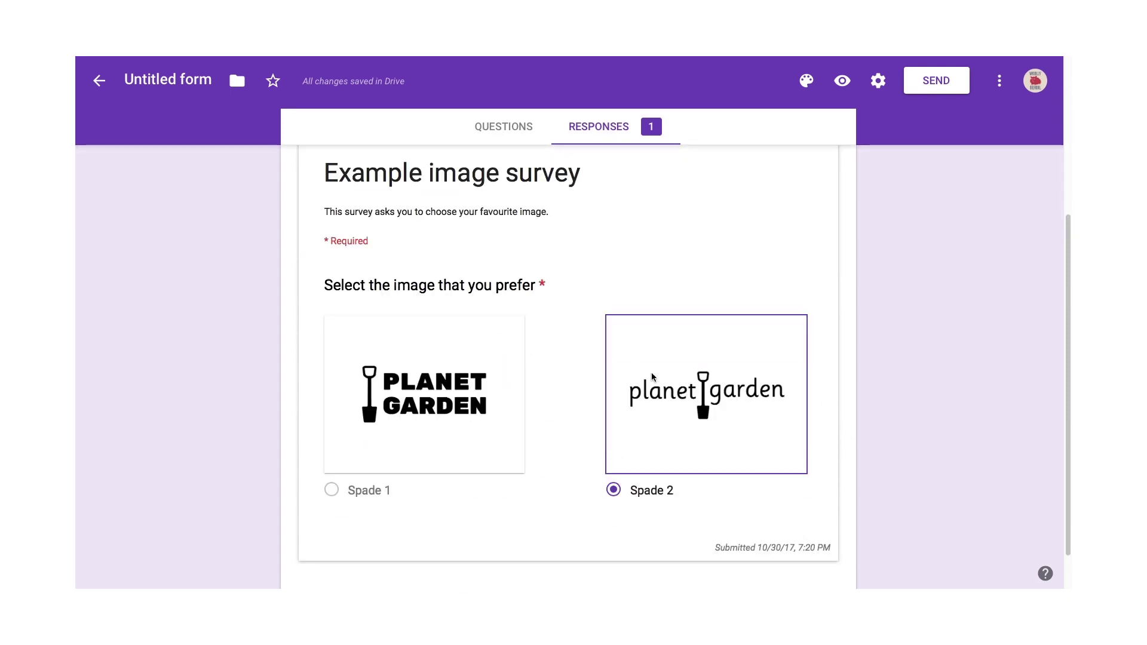
scroll(651, 374, up, 3)
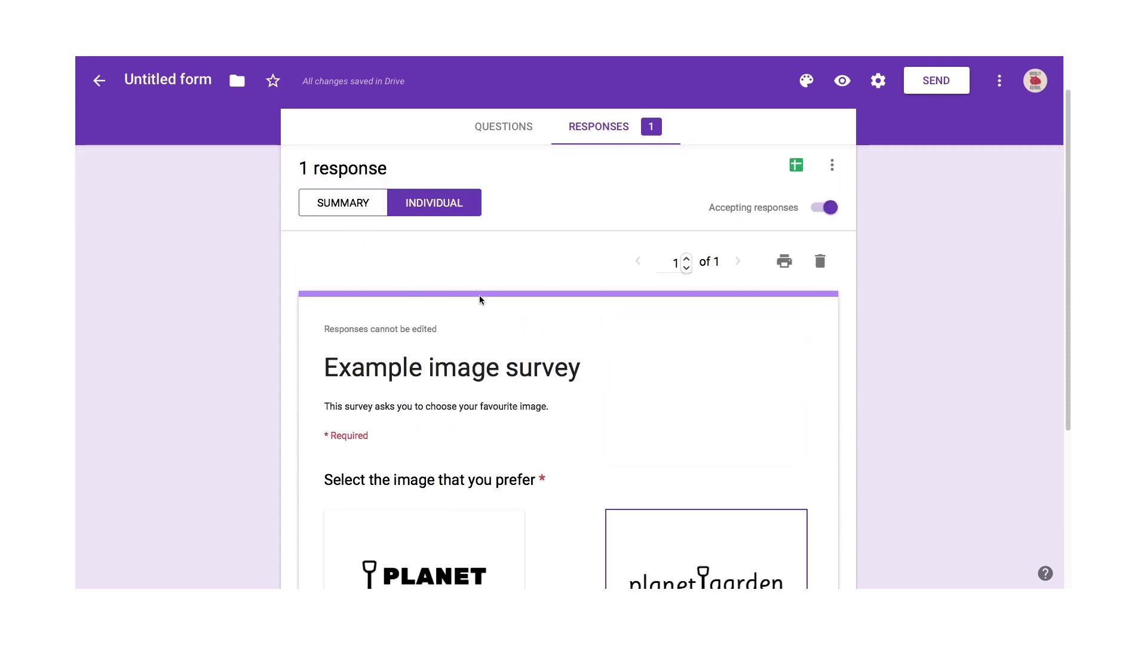
click(348, 213)
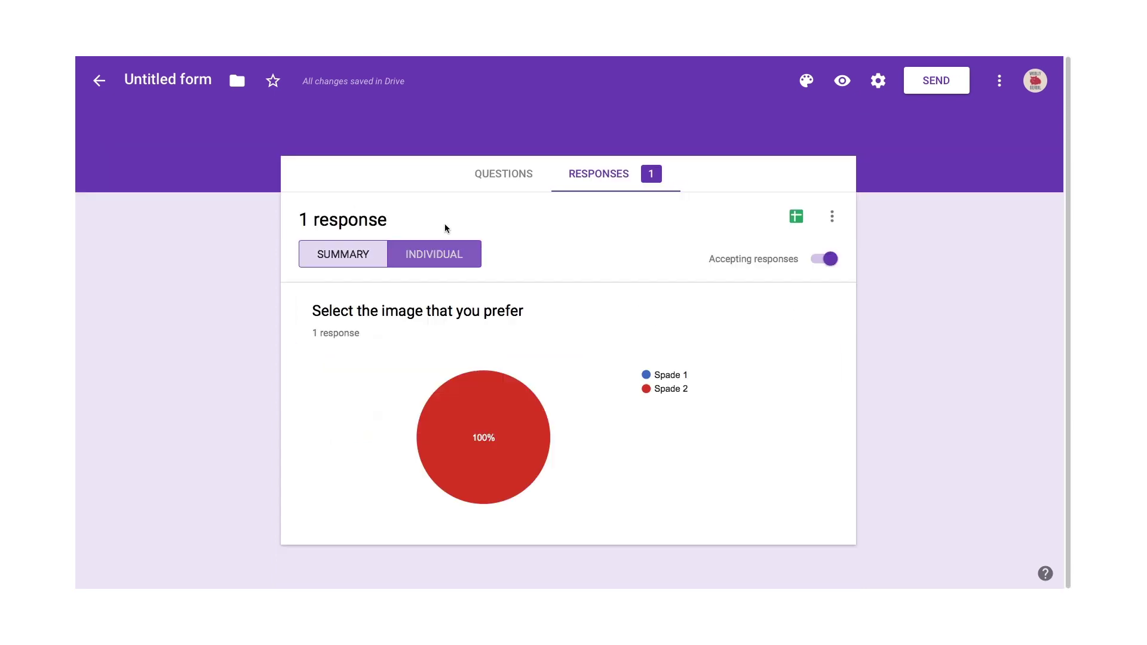
click(797, 222)
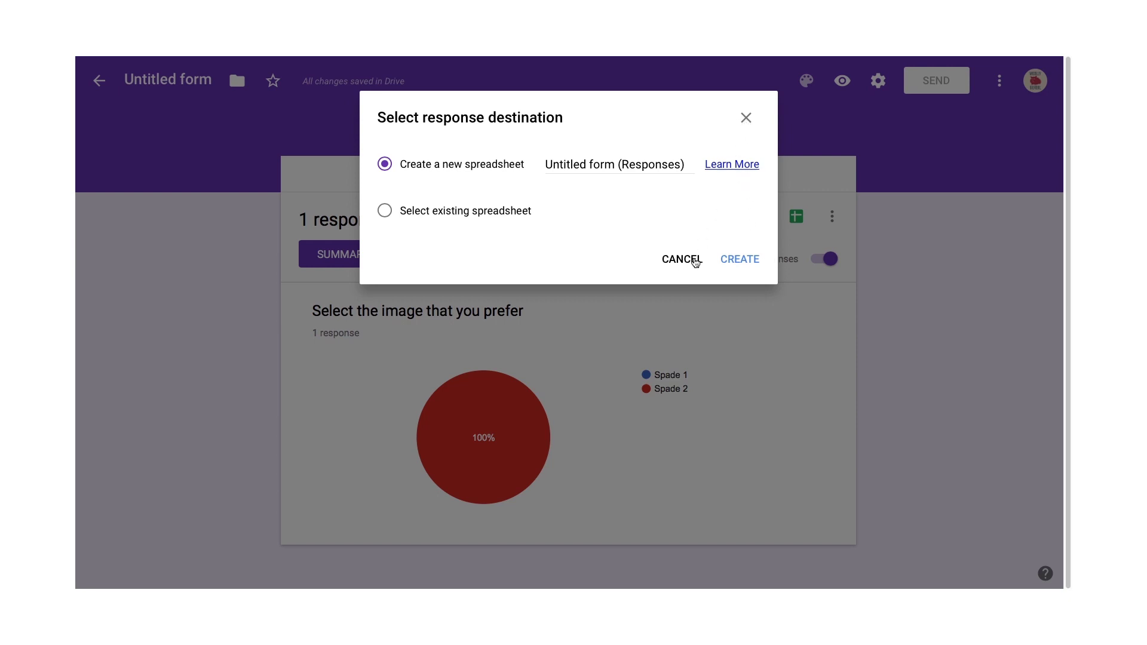
click(746, 119)
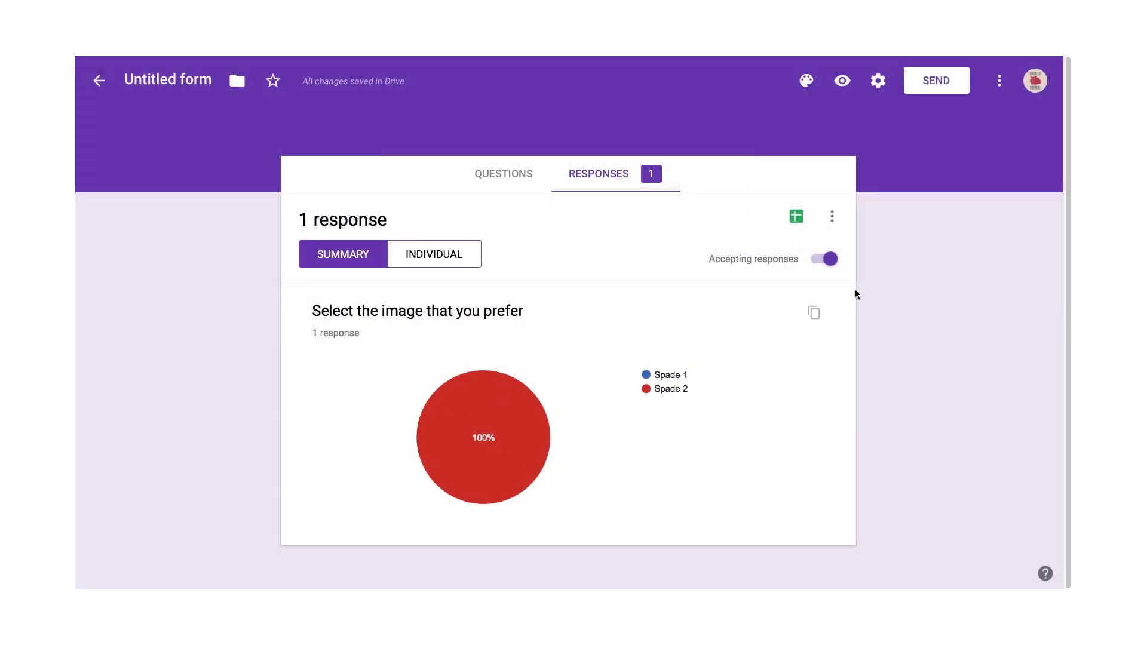